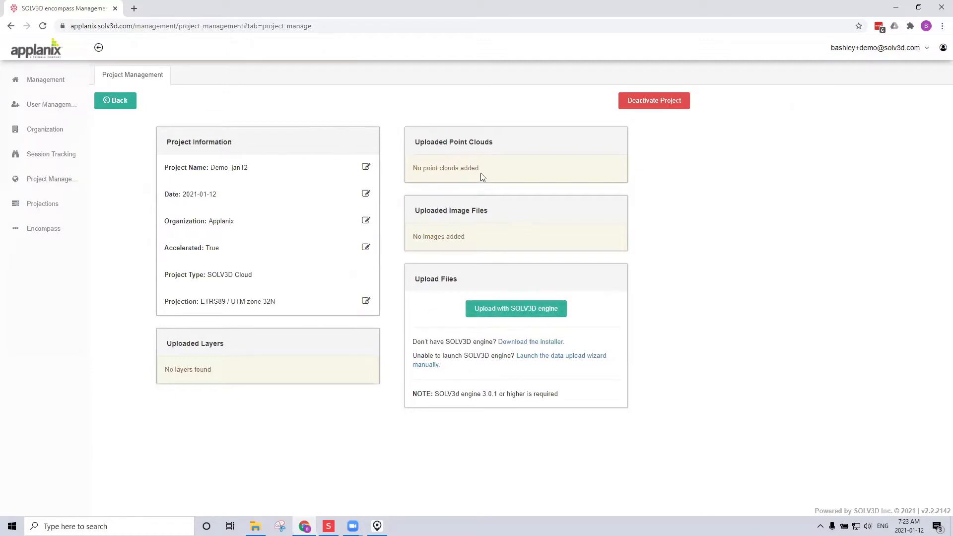
- Open the Demo_jan12 project's upload wizard in SOLV3D engine and add the UG1 point cloud from the etrs89 folder
left_click(495, 310)
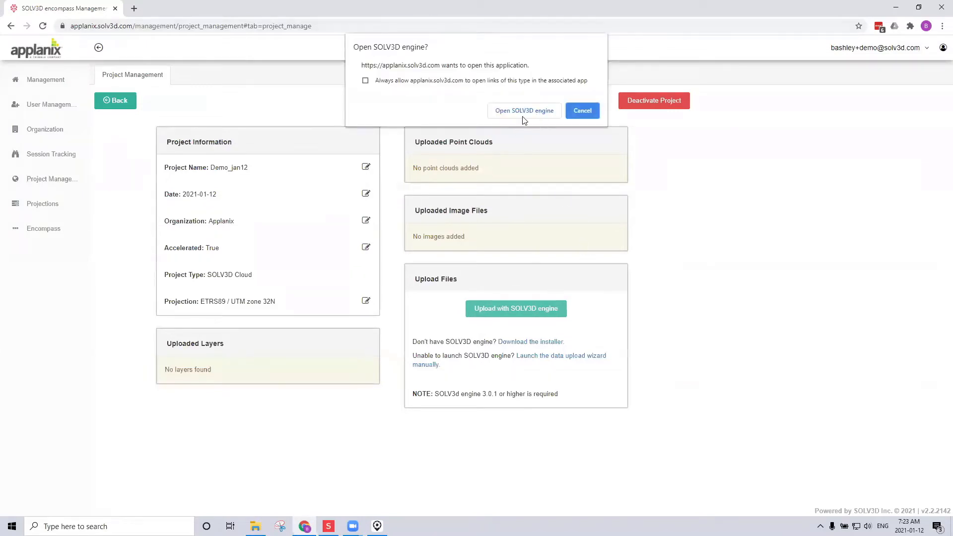
left_click(523, 111)
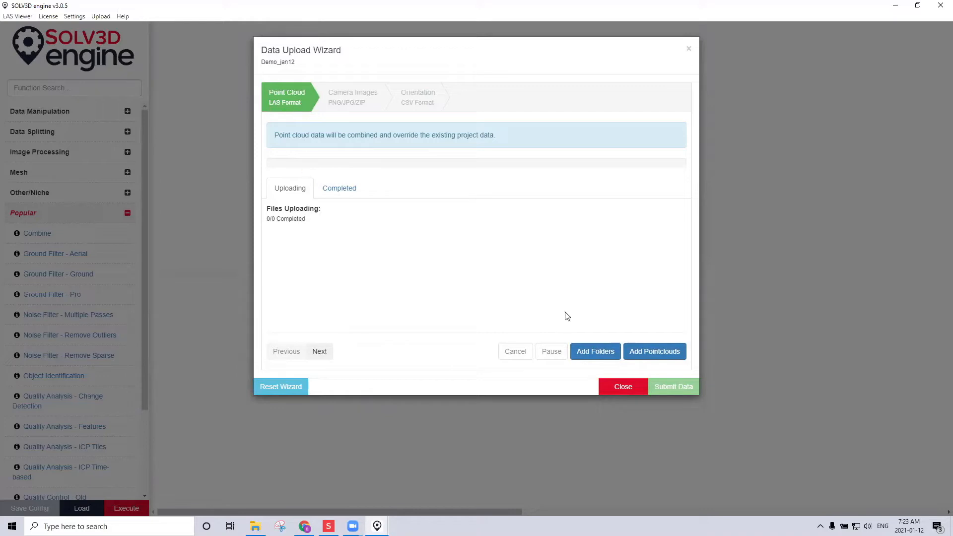
left_click(660, 356)
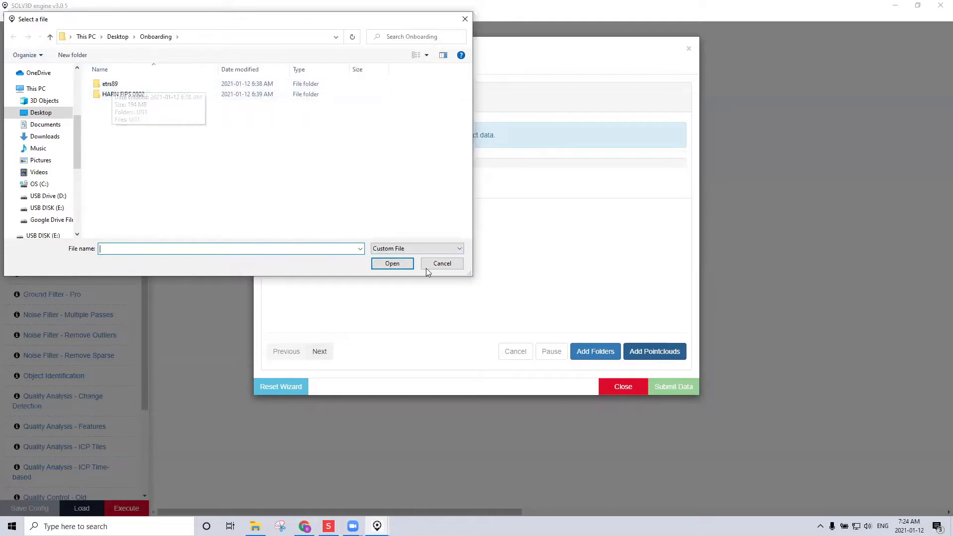
double_click(120, 84)
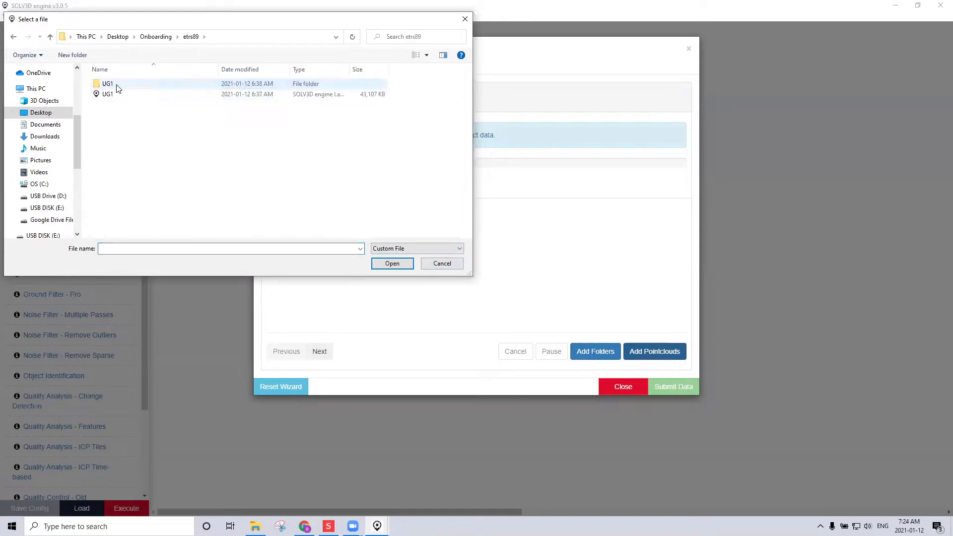
left_click_drag(350, 70, 386, 70)
left_click(126, 99)
left_click(392, 263)
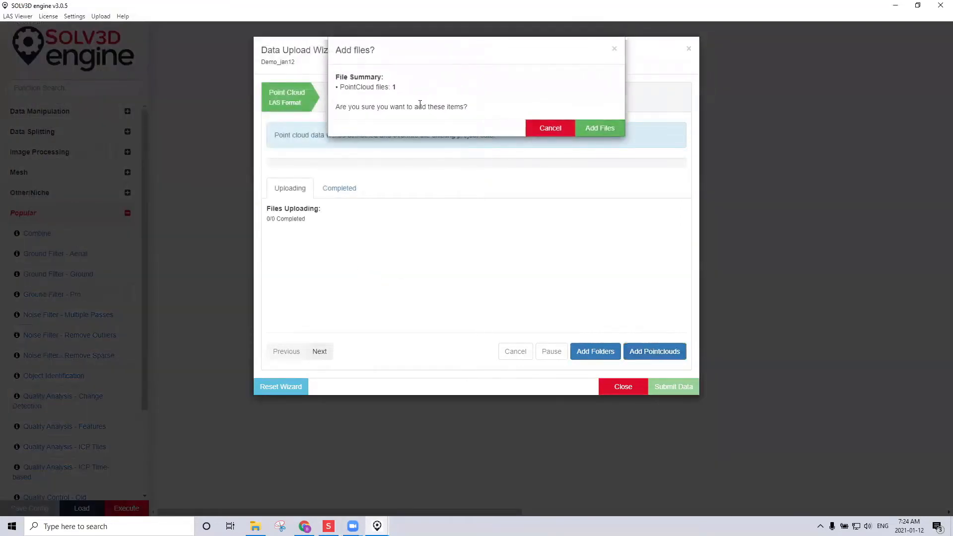
left_click(598, 130)
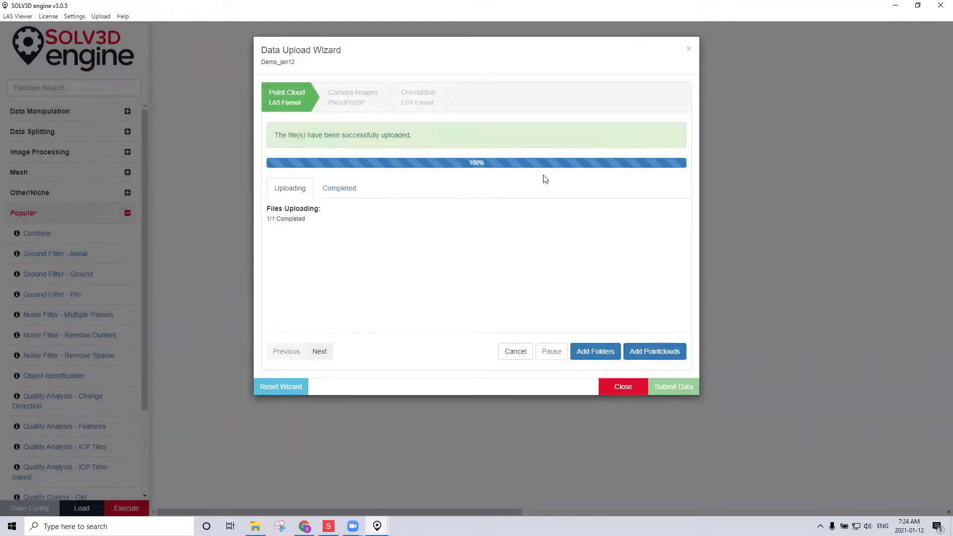
- Add the UG1 folder from etrs89 as the project's camera images and start the upload
left_click(319, 352)
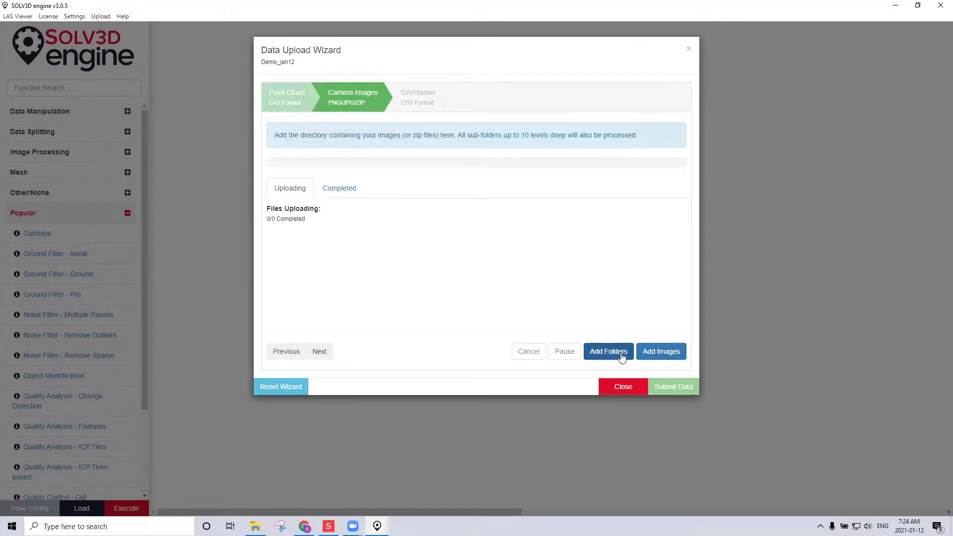
left_click(606, 357)
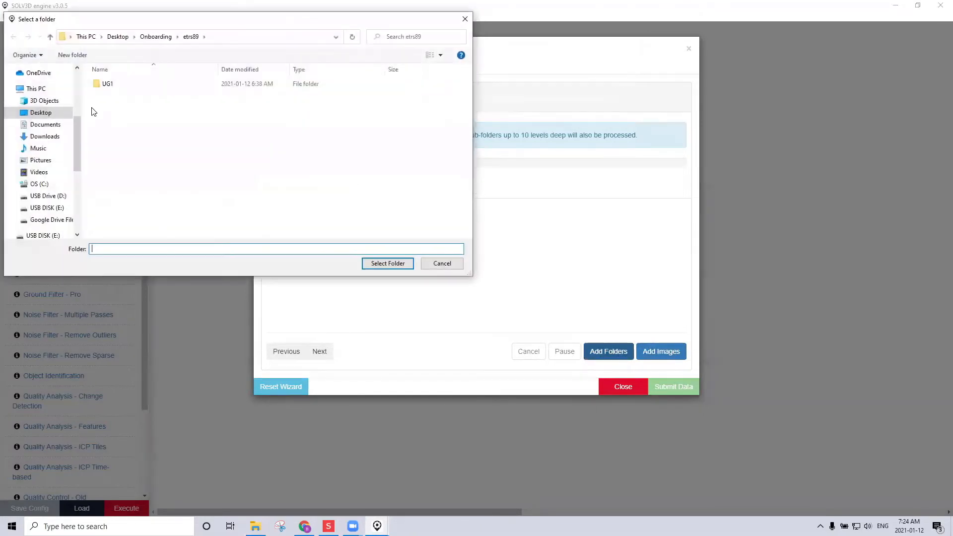
left_click(111, 85)
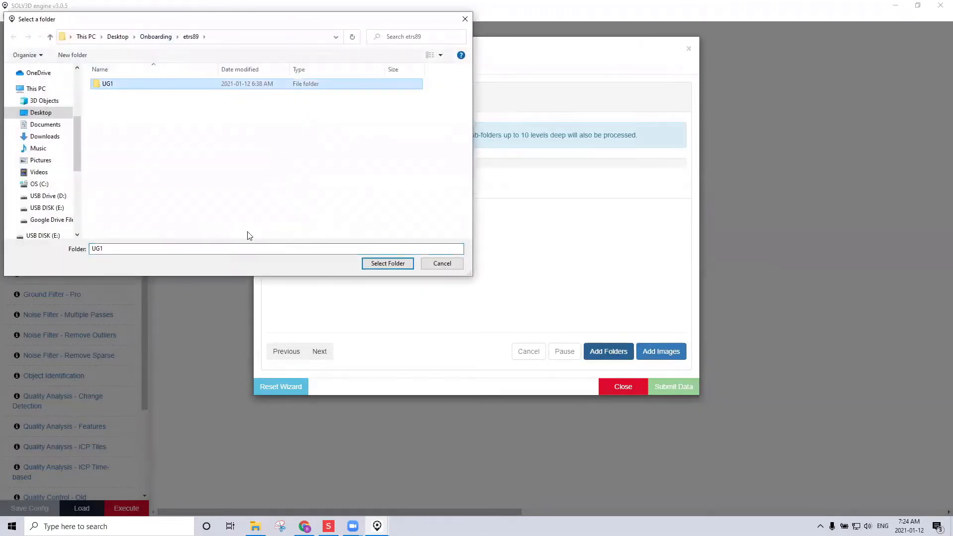
left_click(388, 264)
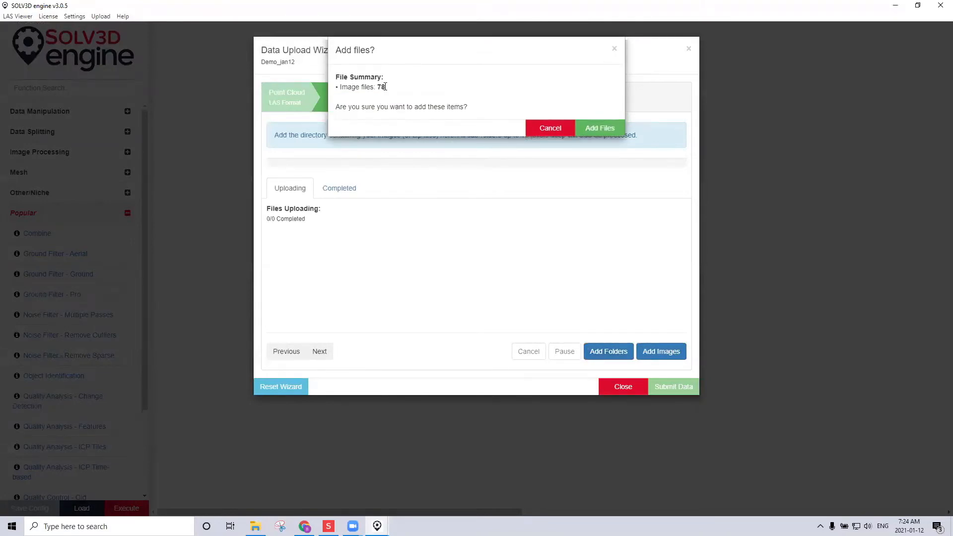
left_click(596, 129)
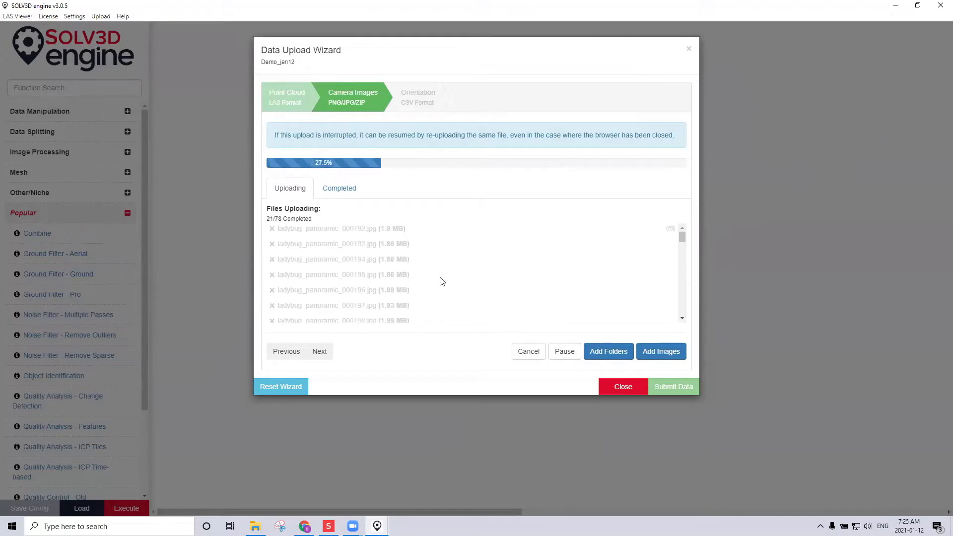
- Add the images CSV from the UG1 folder as the orientation file
left_click(319, 351)
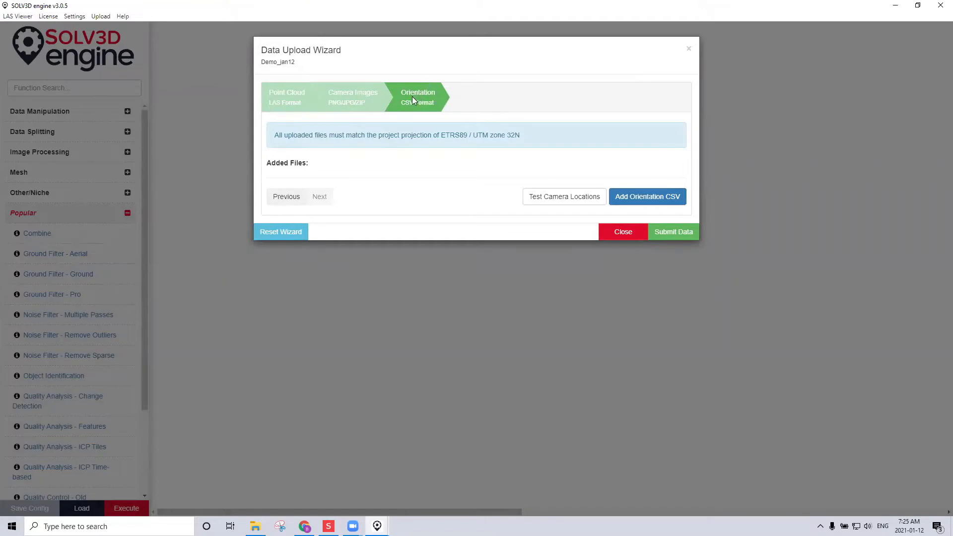
left_click(645, 199)
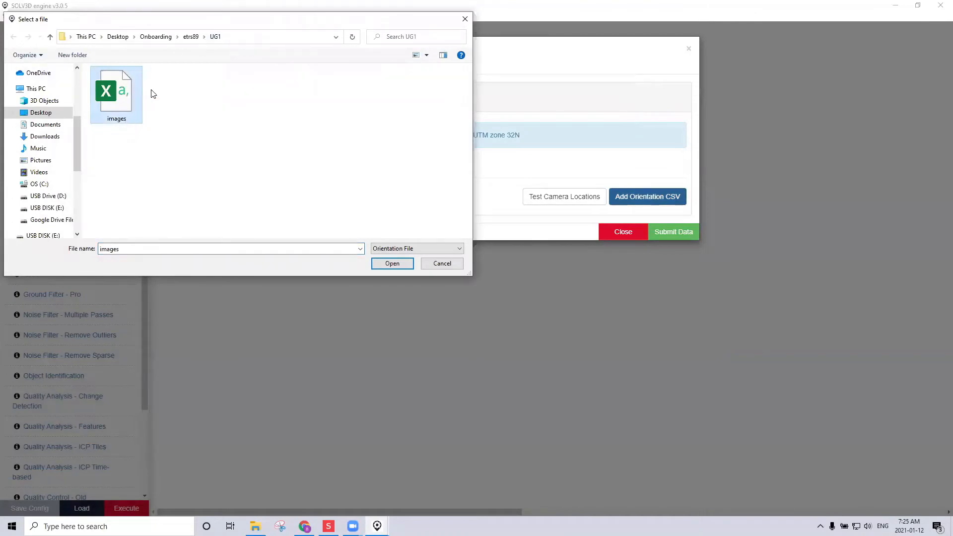
left_click(392, 263)
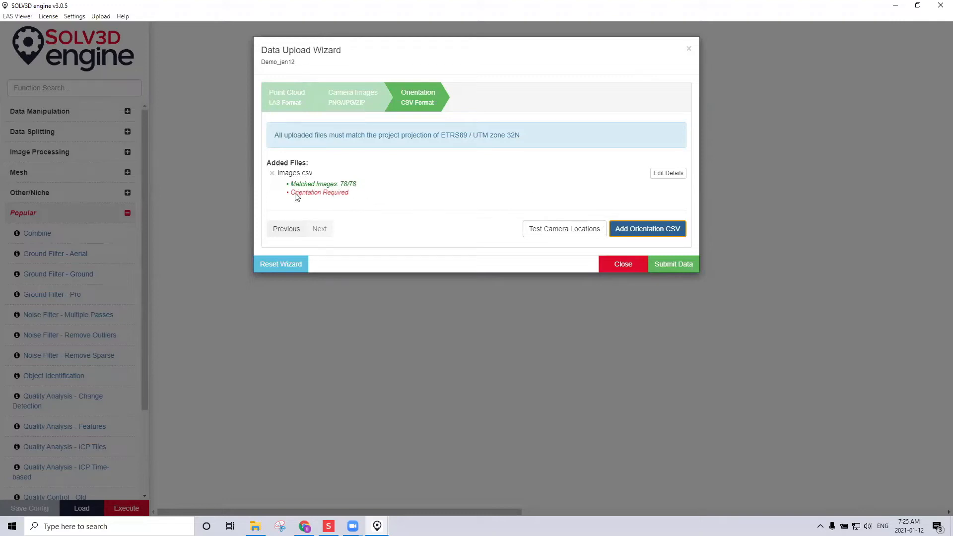
- Confirm the header mapping of images.csv with Clockwise camera rotation and East as the camera default heading
left_click(669, 175)
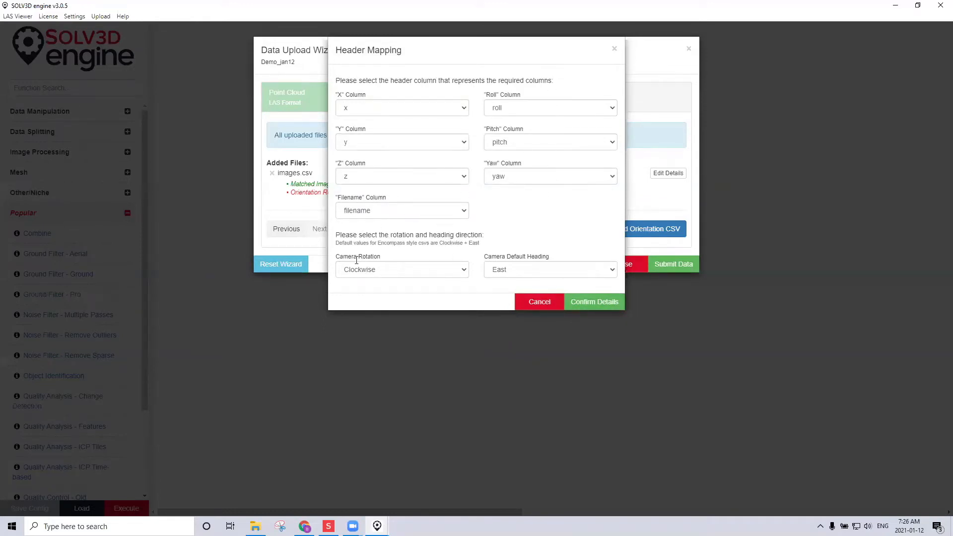
left_click(464, 274)
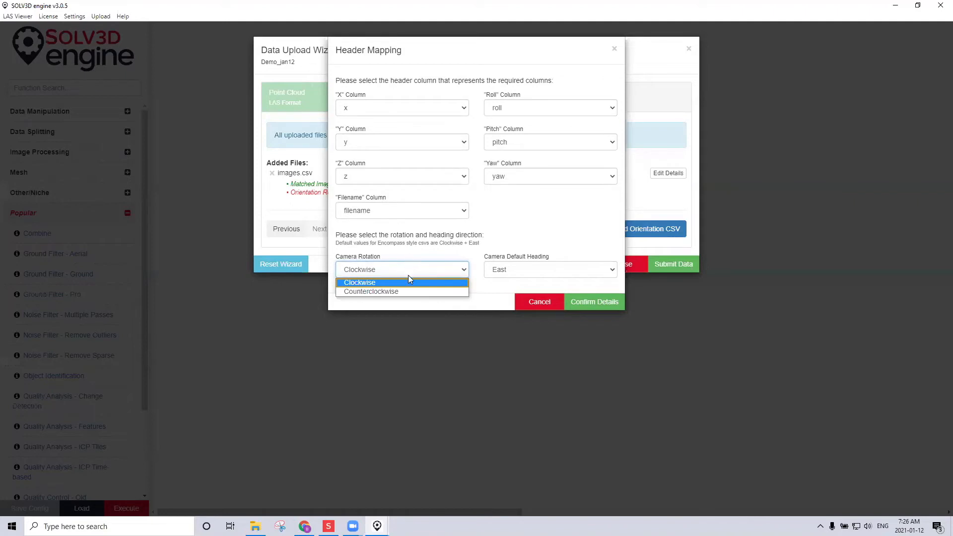
left_click(420, 255)
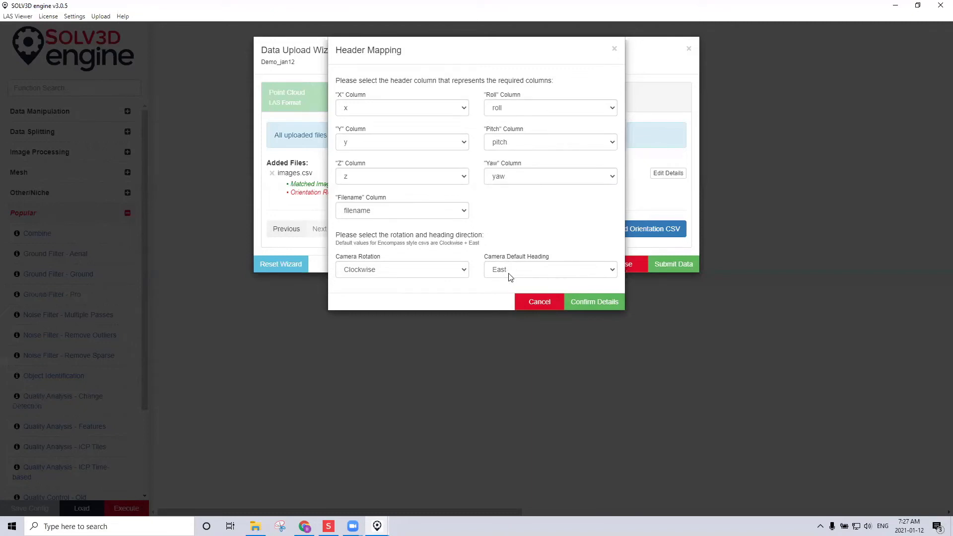
left_click(613, 272)
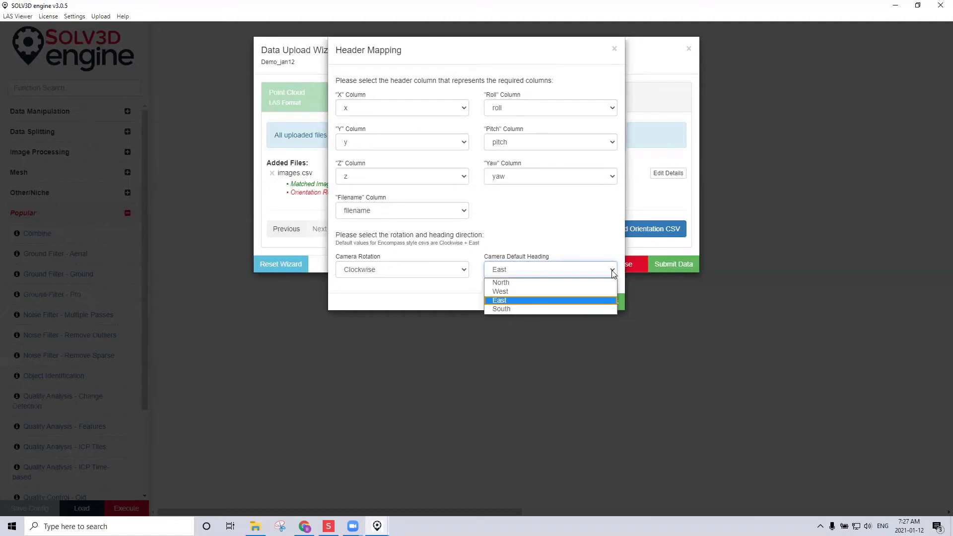
left_click(573, 226)
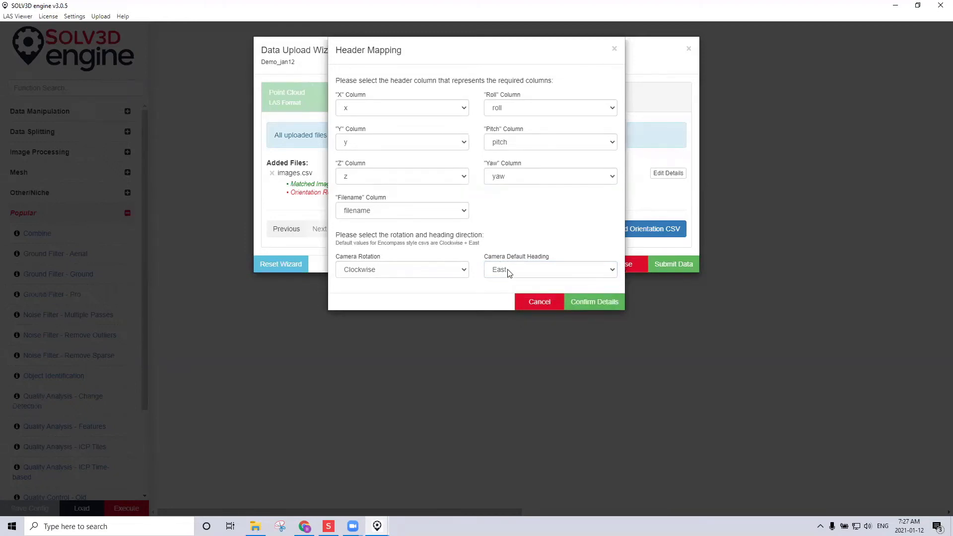
left_click(614, 274)
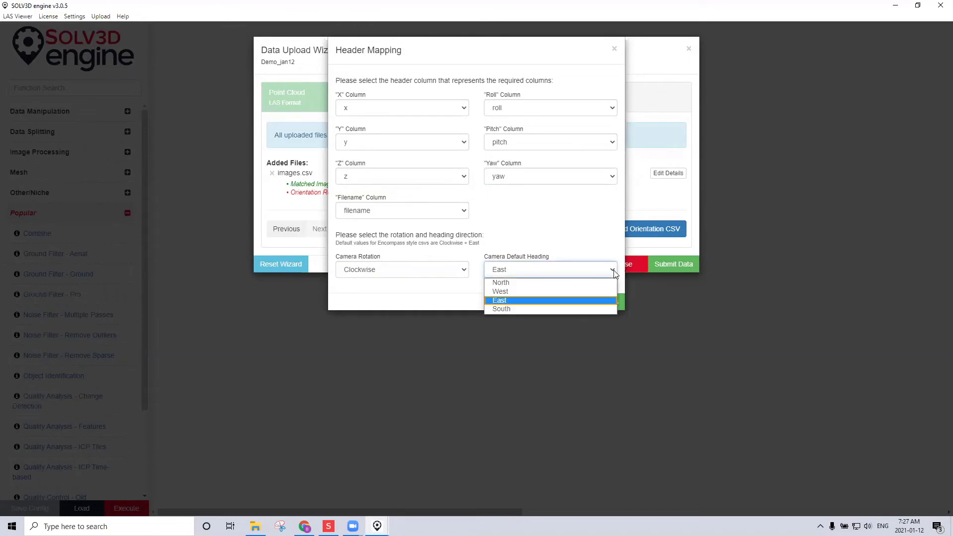
left_click(606, 257)
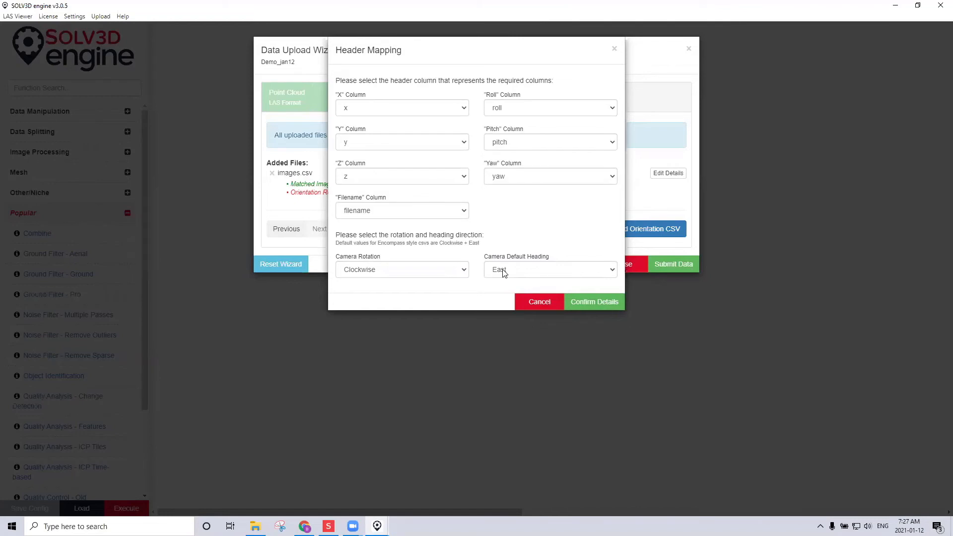
left_click(583, 309)
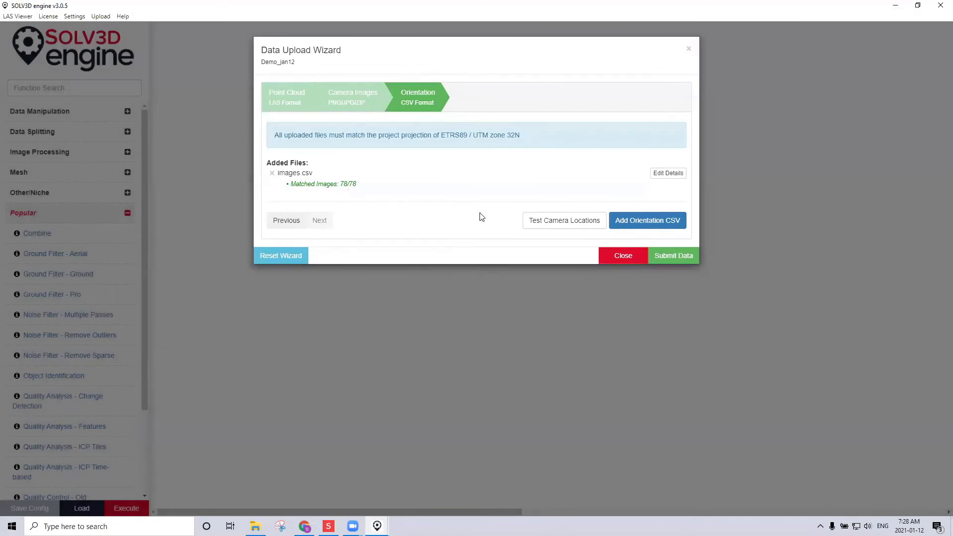
- Check the image and point cloud uploads, and submit the point cloud, images and orientation file for processing, closing the wizard when done
left_click(357, 97)
left_click(270, 98)
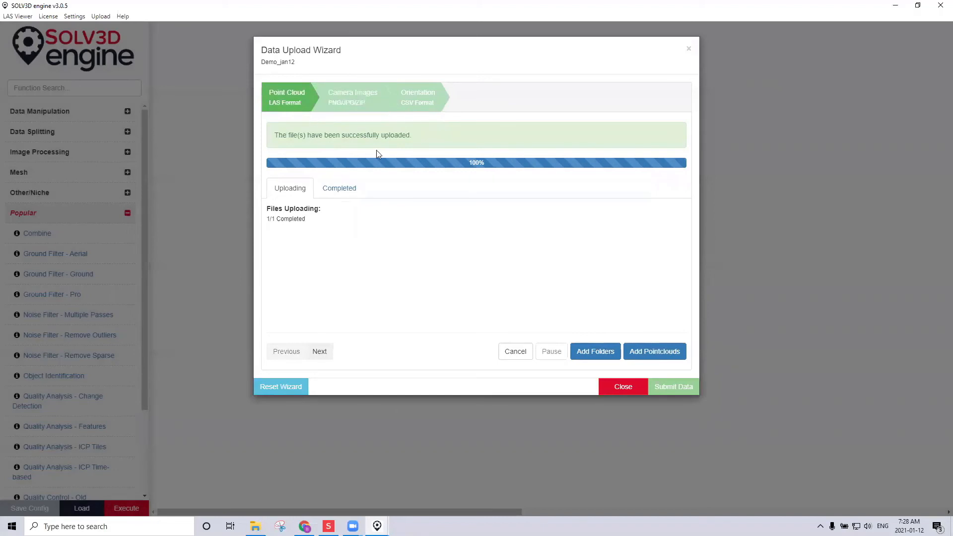
left_click(413, 100)
left_click(676, 256)
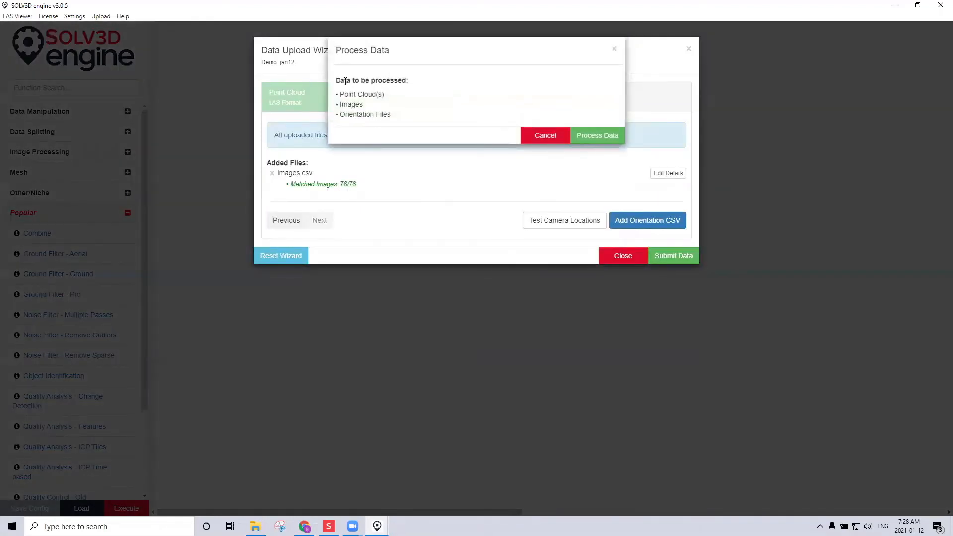
left_click(596, 137)
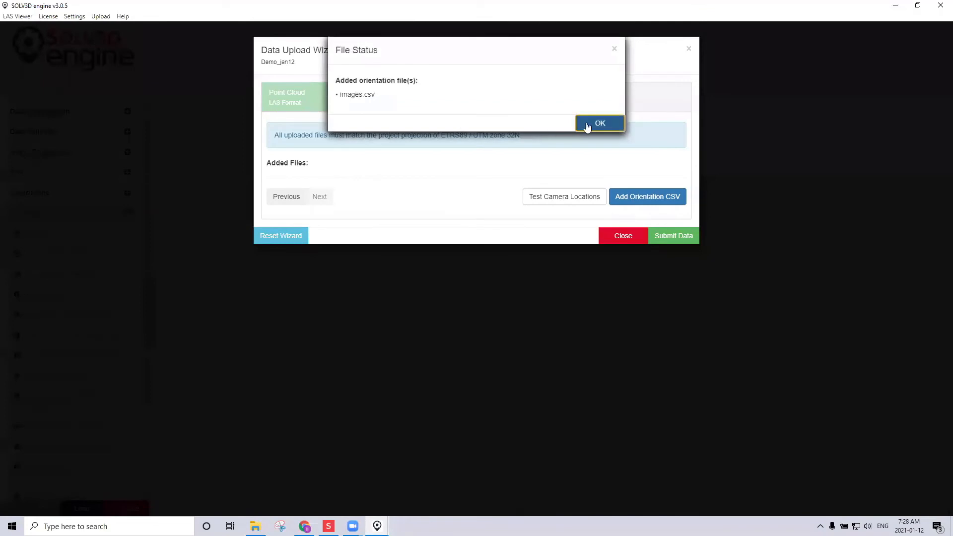
left_click(589, 126)
left_click(600, 124)
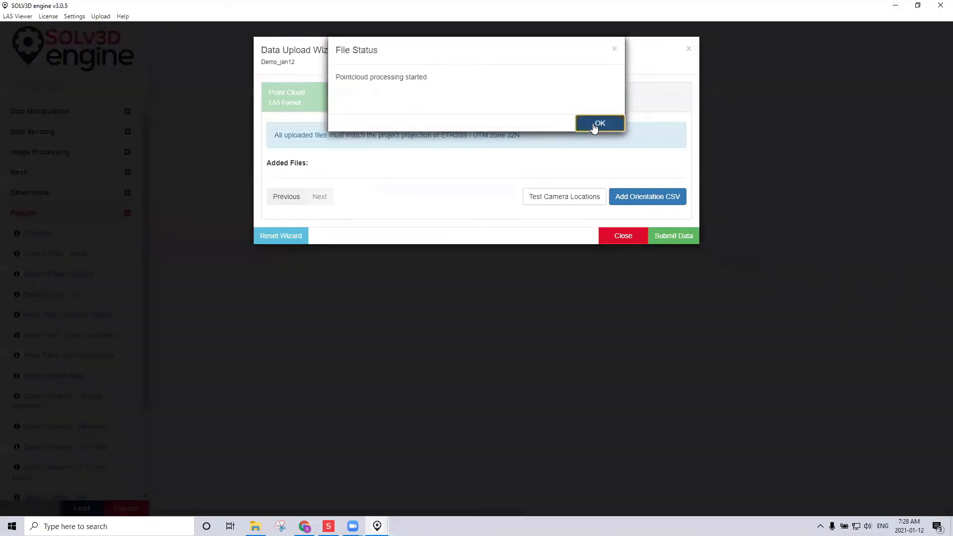
left_click(598, 124)
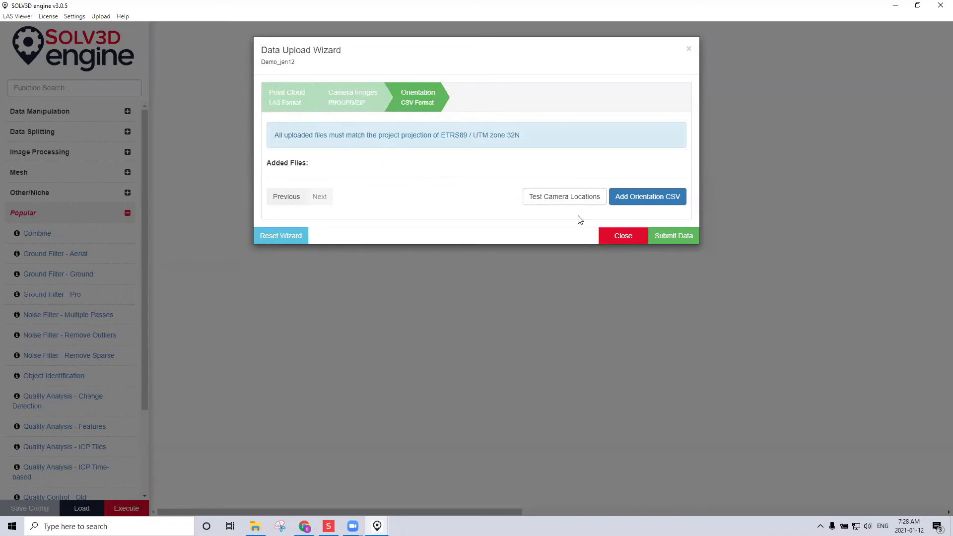
left_click(624, 235)
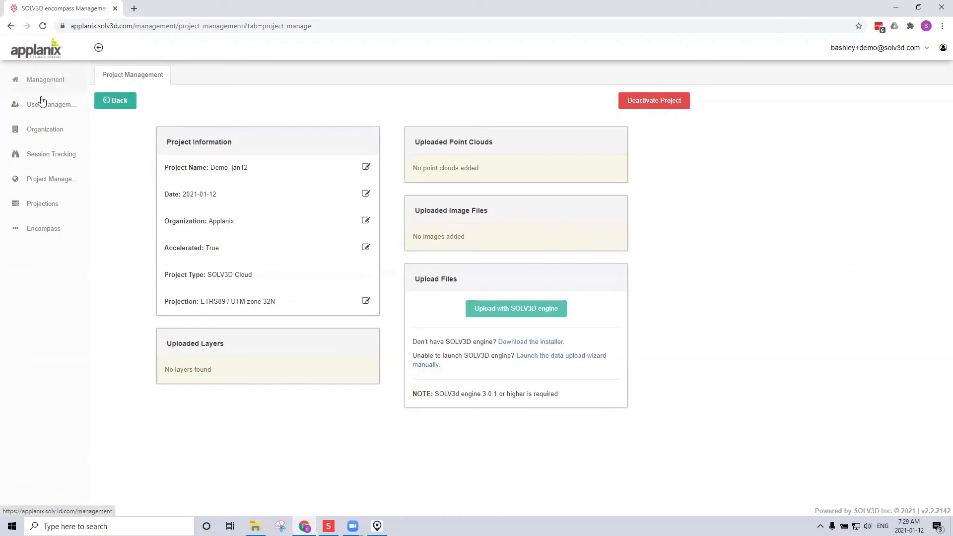
- Leave the Demo_jan12 project page in the browser and return to the overview of available management pages
left_click(118, 103)
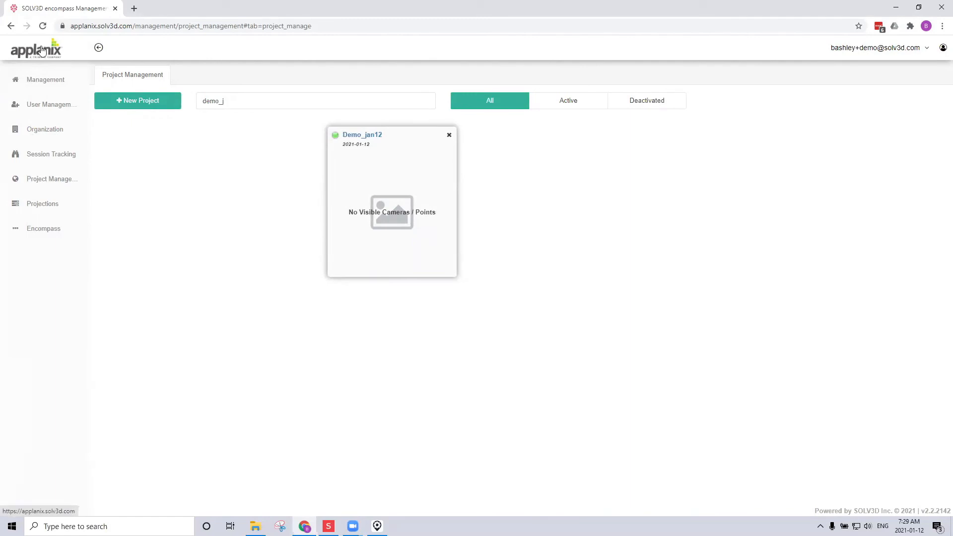
left_click(46, 82)
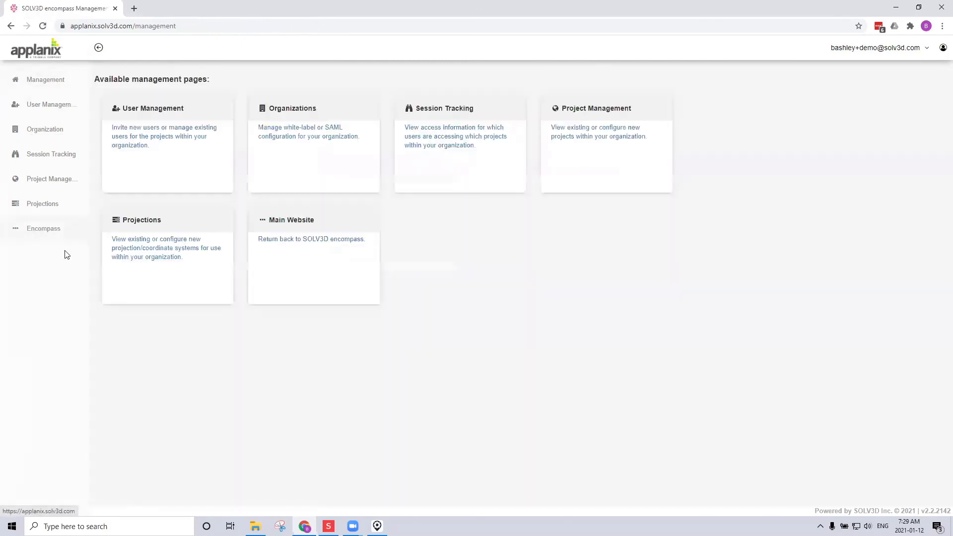